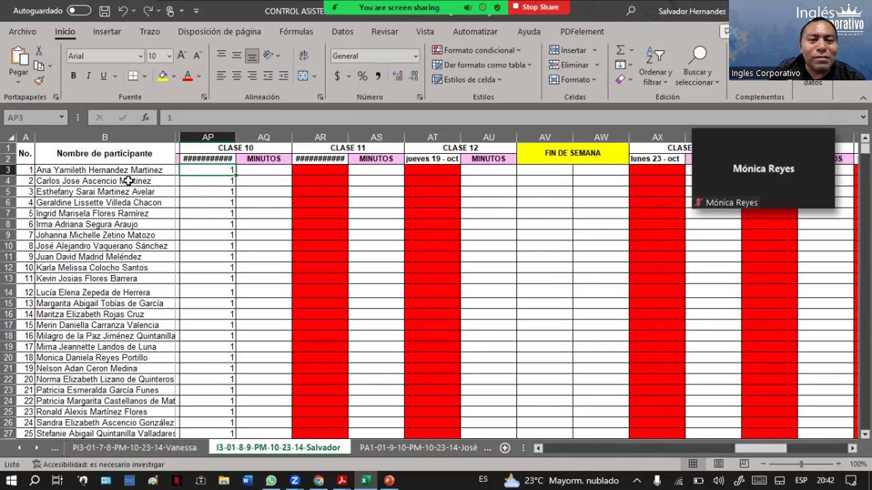
- Check the Zoom meeting's gallery for participant No. 2, dismiss the chat notification, and return to the attendance workbook
left_click(128, 180)
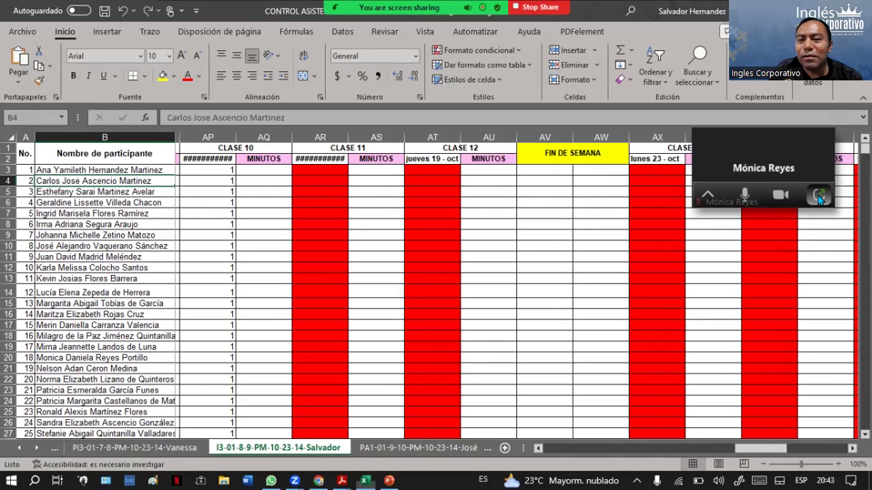
left_click(819, 200)
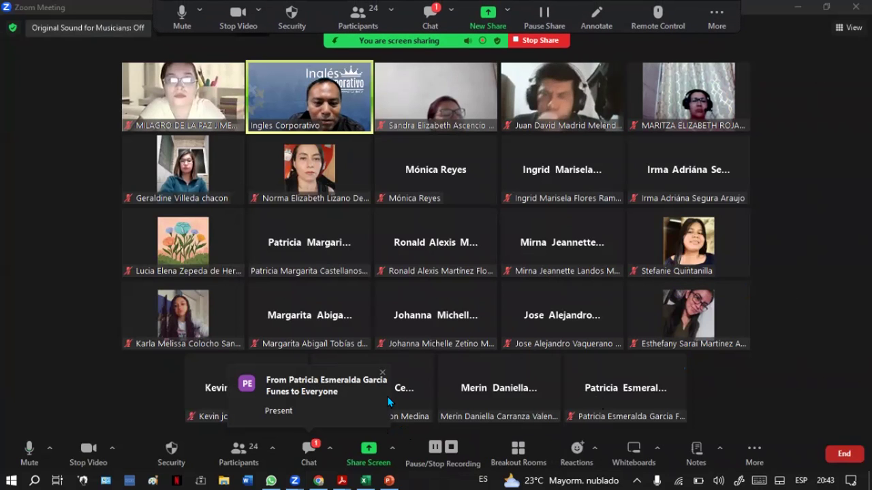
left_click(384, 374)
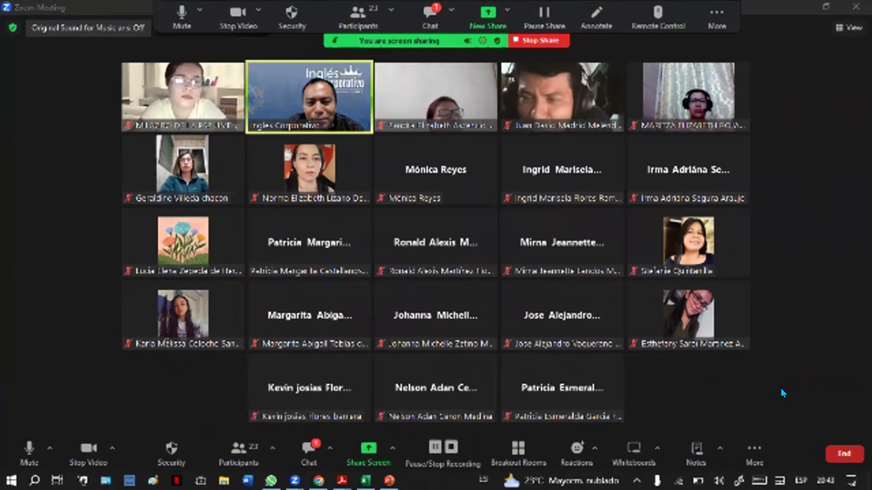
left_click(795, 6)
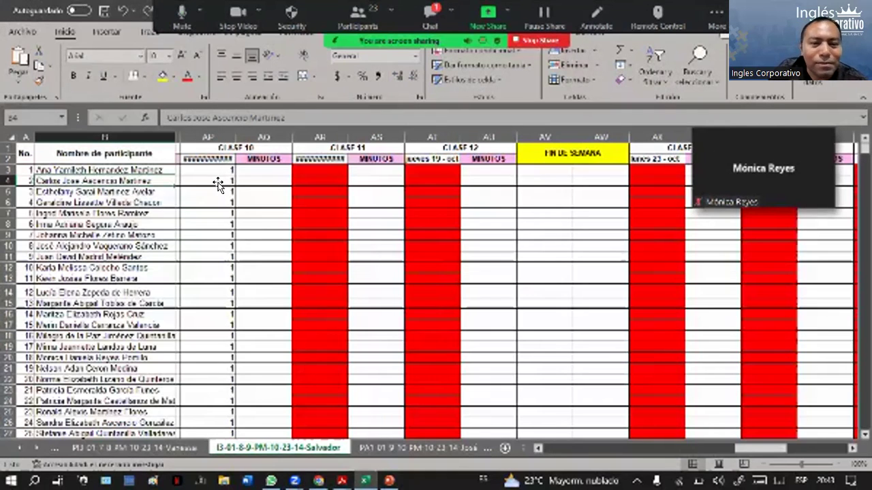
- Set the CLASE 10 attendance of participant No. 2 to 0 in cell AP4
left_click(218, 183)
type("0")
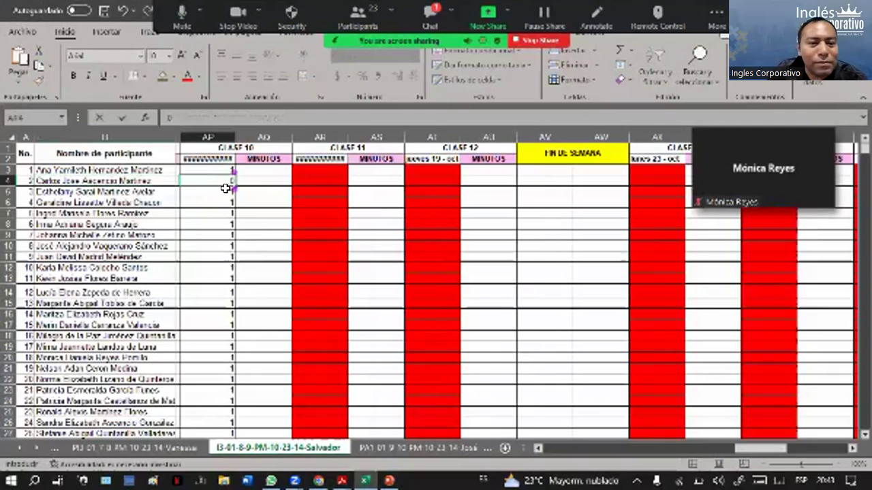
key("Return")
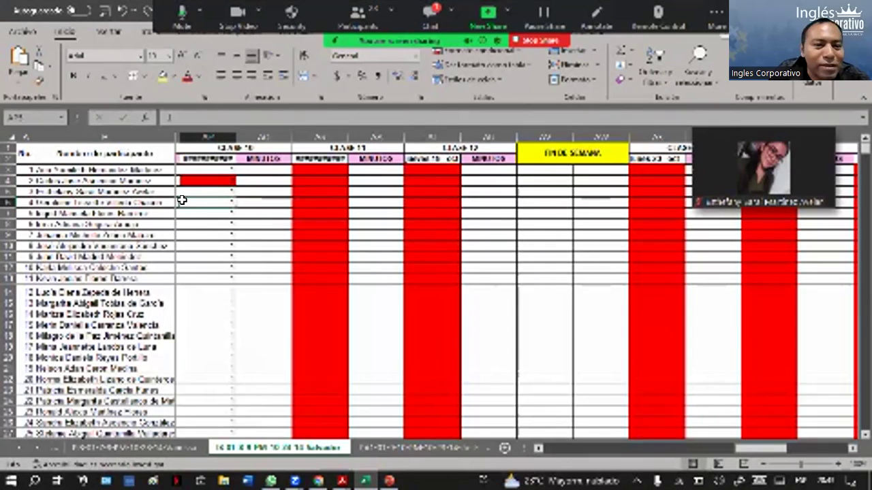
- Go through the CLASE 10 attendance entries of participants No. 5 to 11 one by one for the roll call
left_click(196, 215)
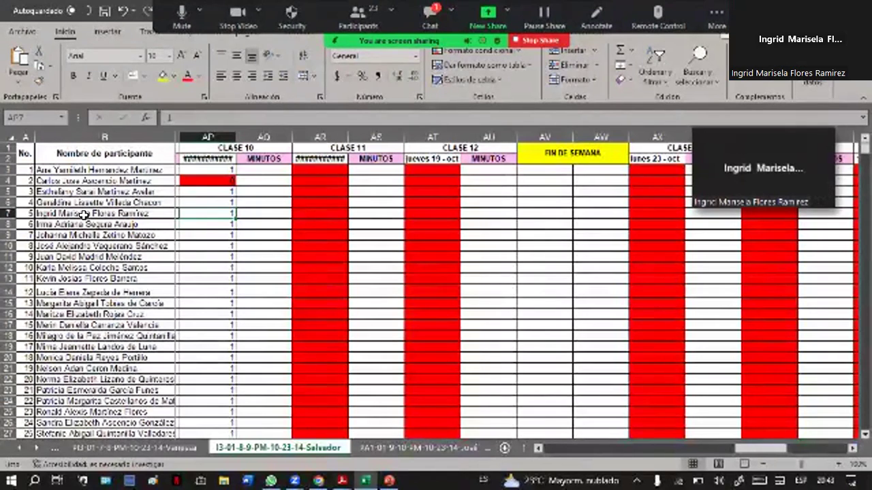
left_click(201, 221)
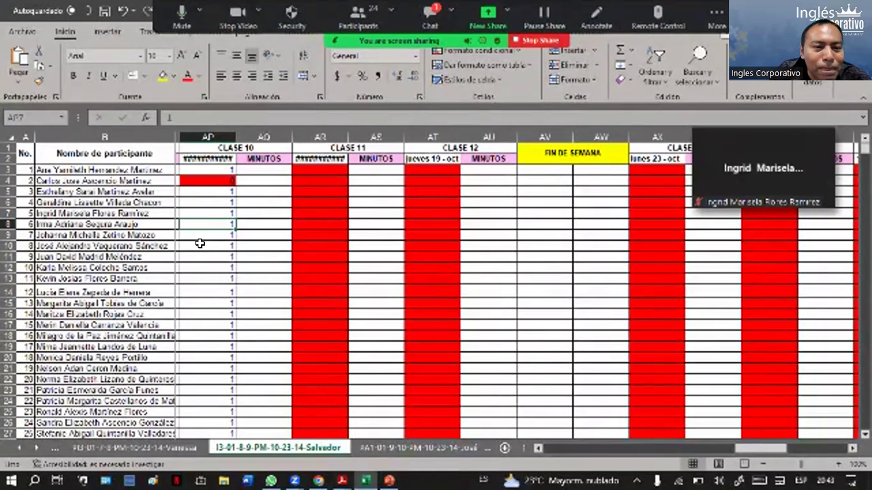
left_click(203, 233)
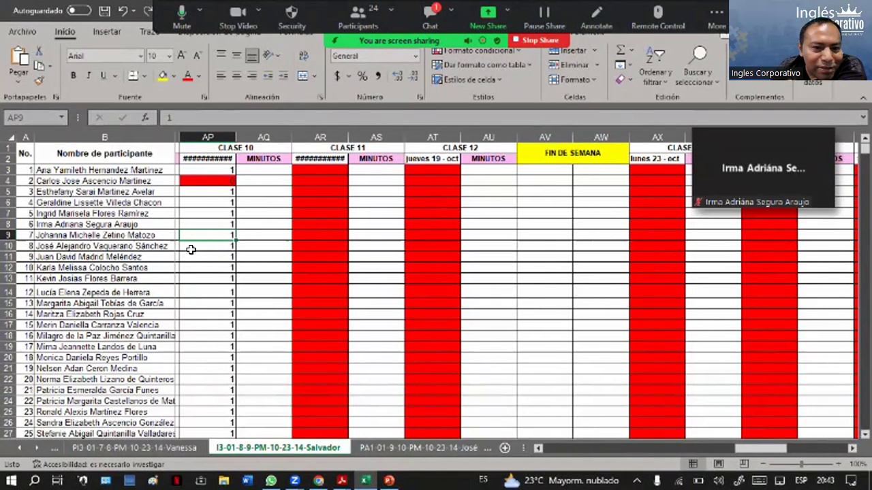
left_click(195, 250)
left_click(201, 254)
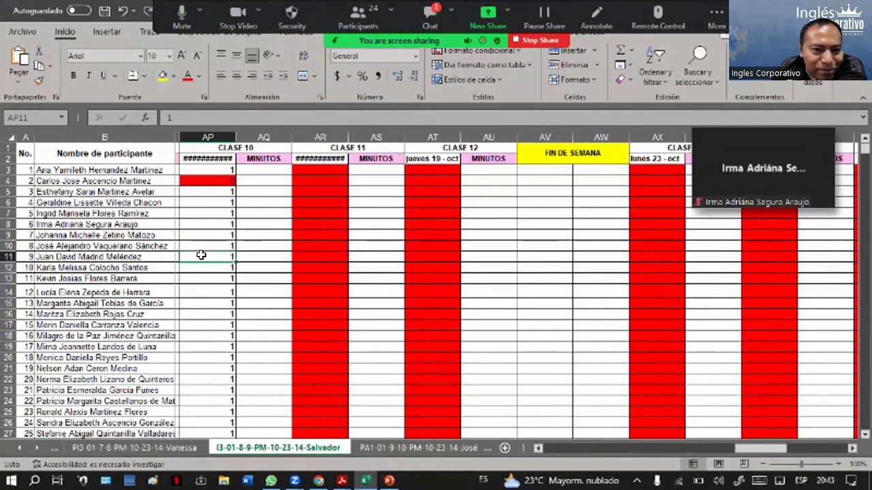
left_click(201, 267)
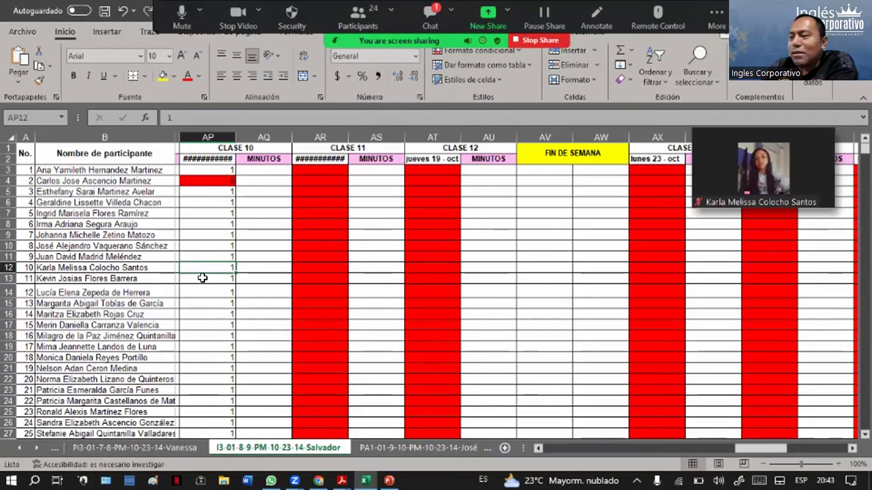
left_click(203, 281)
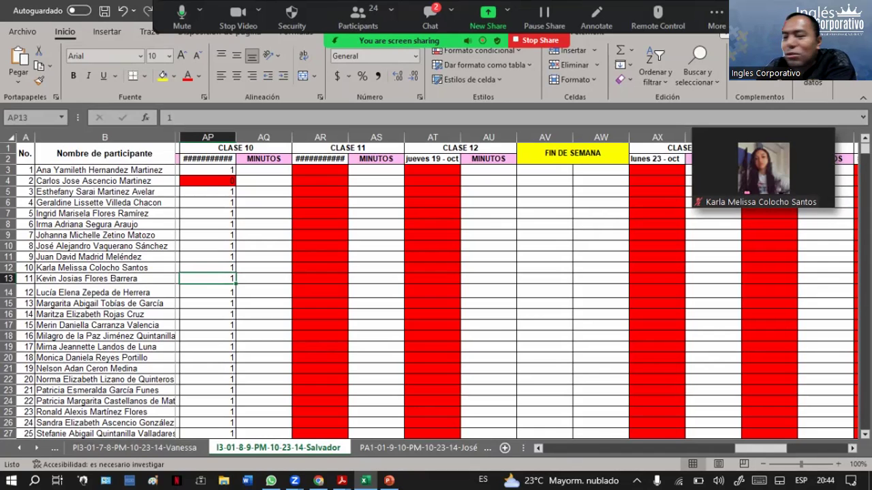
- Read through the Zoom meeting chat for attendance replies, and minimize the chat window
left_click(430, 17)
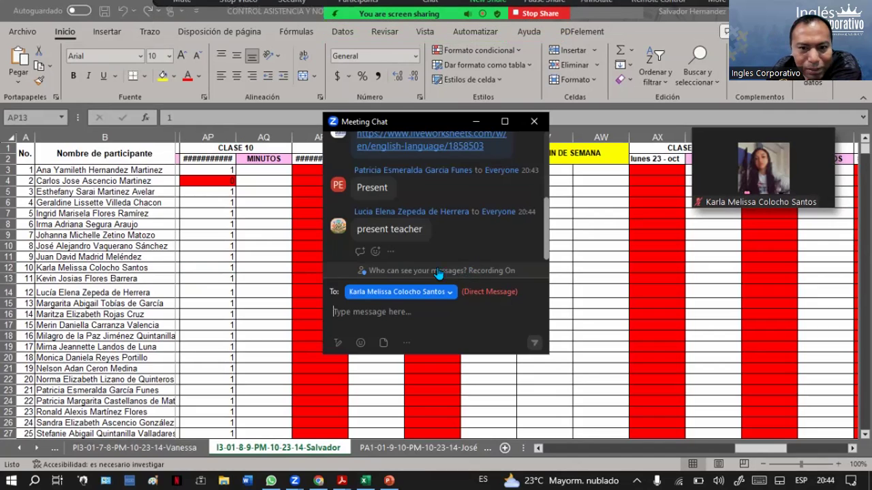
scroll(427, 221, "up", 5)
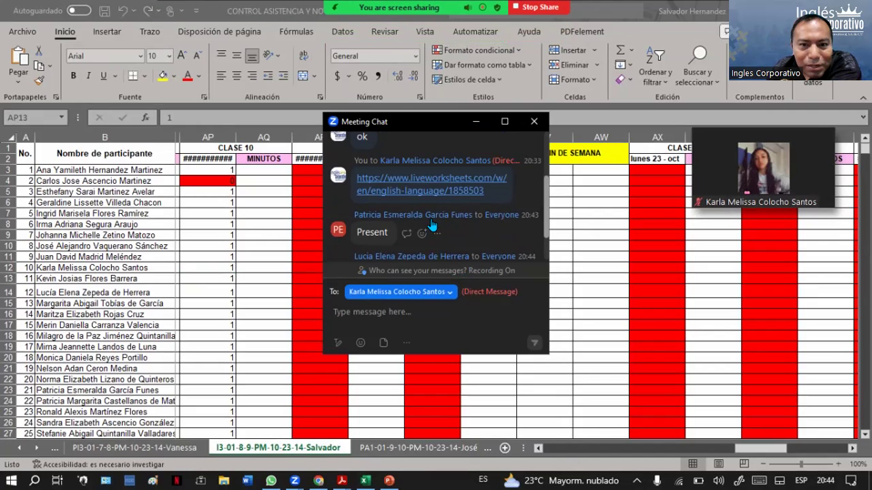
scroll(436, 215, "up", 1)
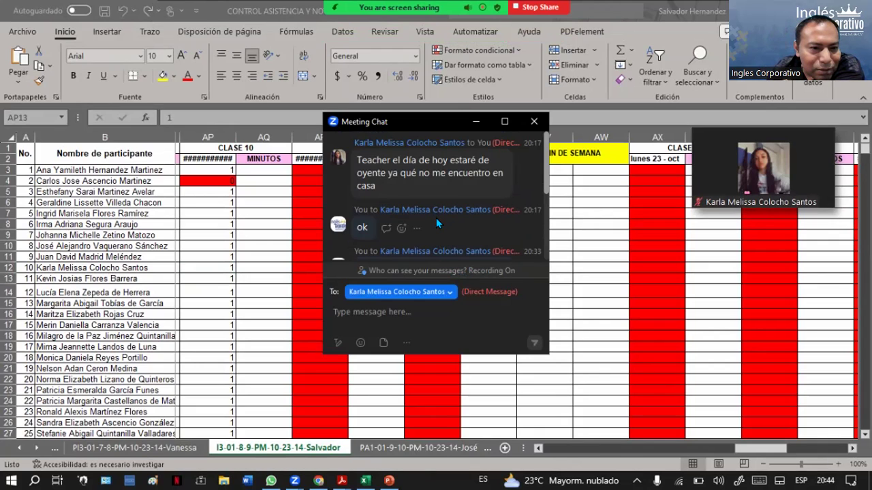
scroll(433, 219, "down", 3)
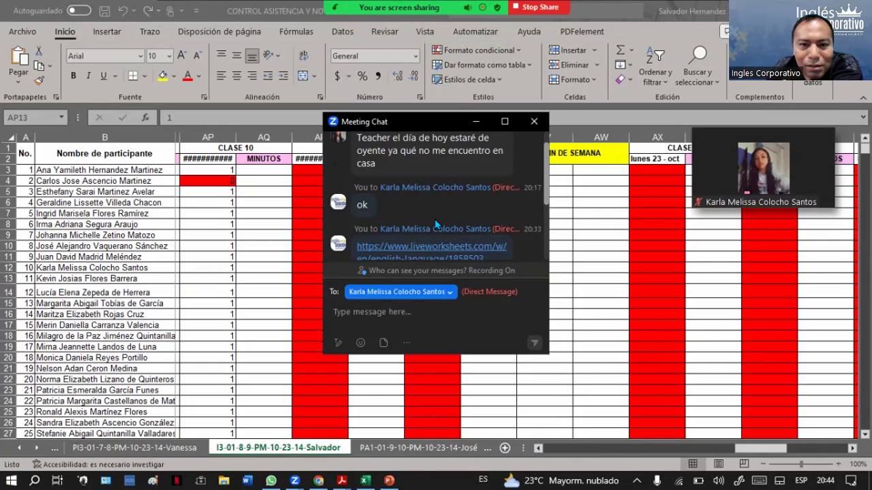
scroll(450, 218, "up", 3)
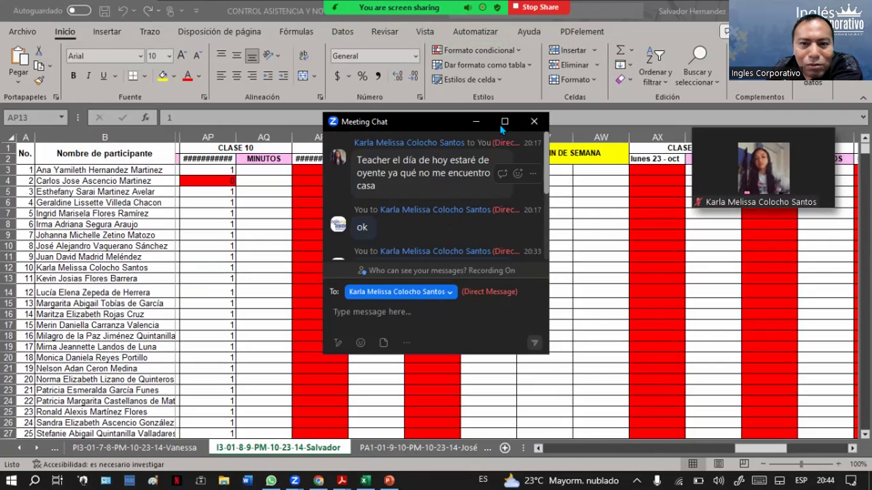
scroll(475, 191, "down", 2)
scroll(475, 189, "down", 2)
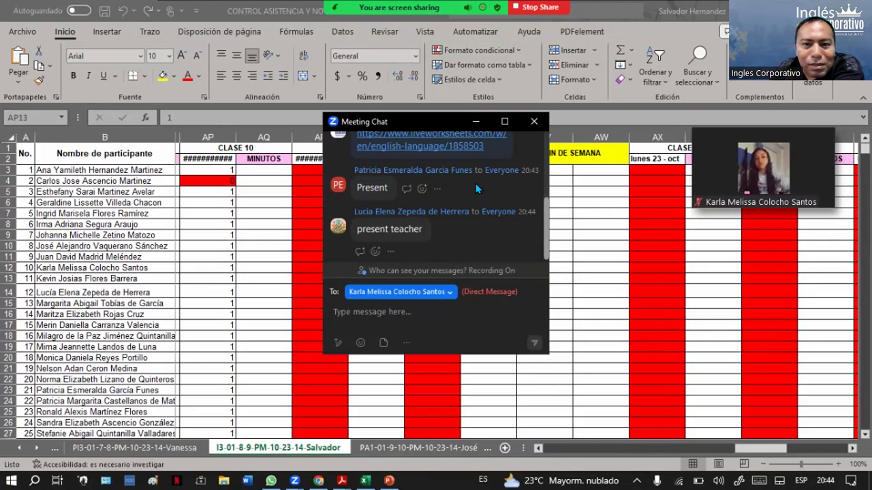
left_click(475, 121)
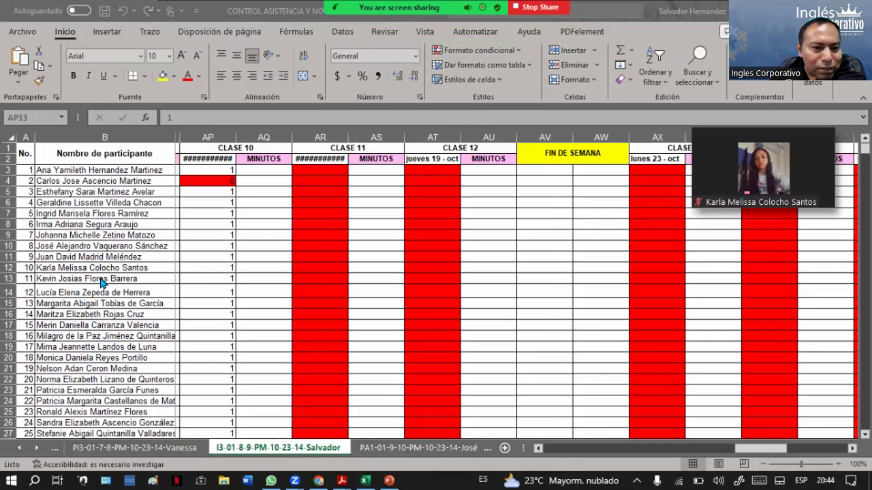
- Set the CLASE 10 attendance of participant No. 11 to 0 in cell AP13
left_click(203, 278)
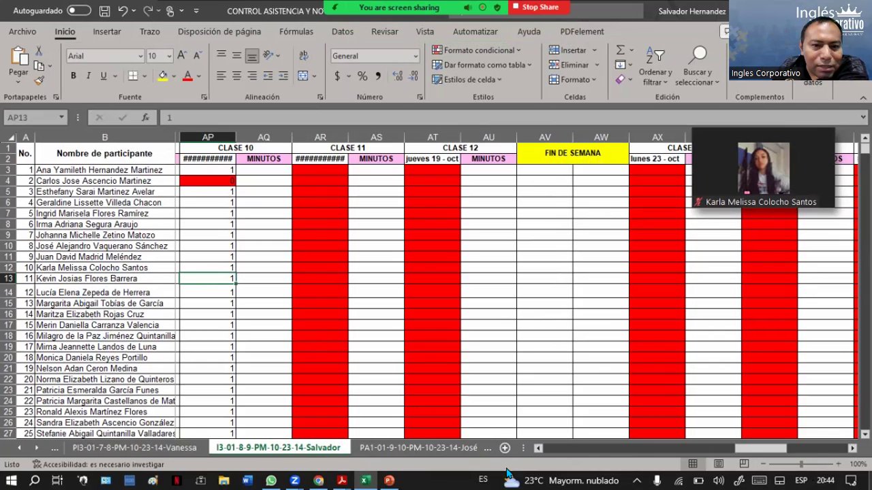
type("0")
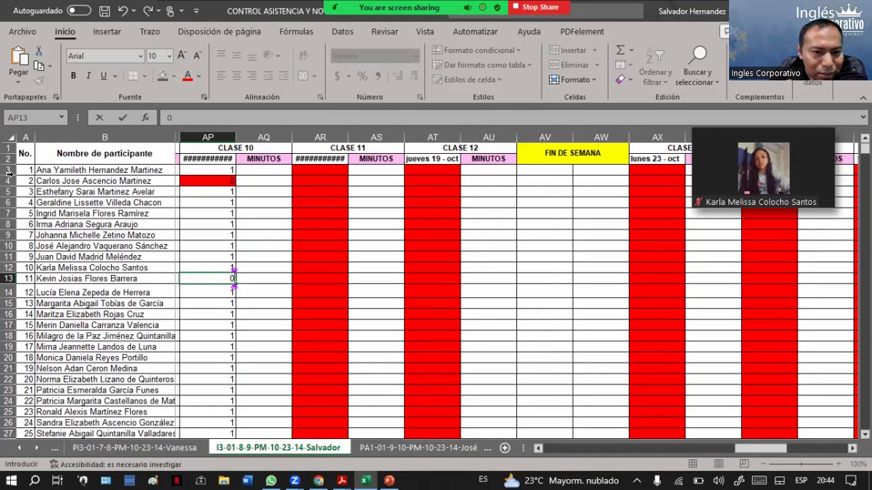
left_click(214, 305)
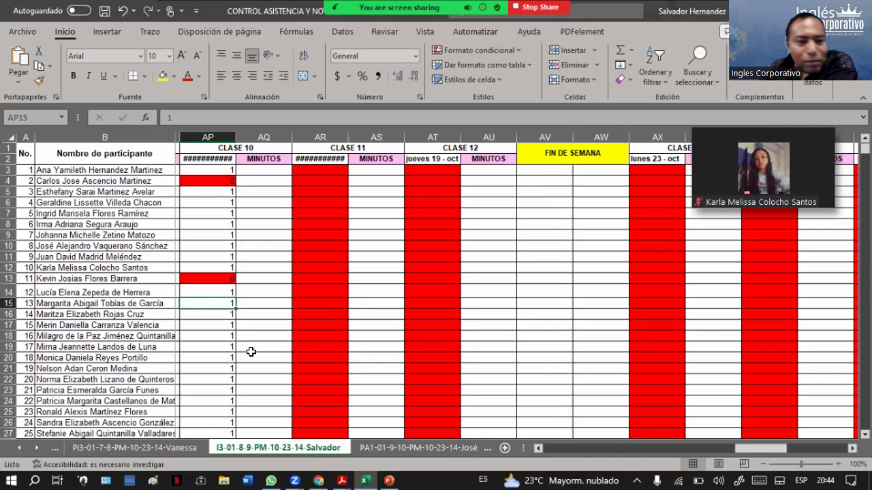
- Continue the roll call through the CLASE 10 attendance entries of participants No. 14 to 19
left_click(187, 316)
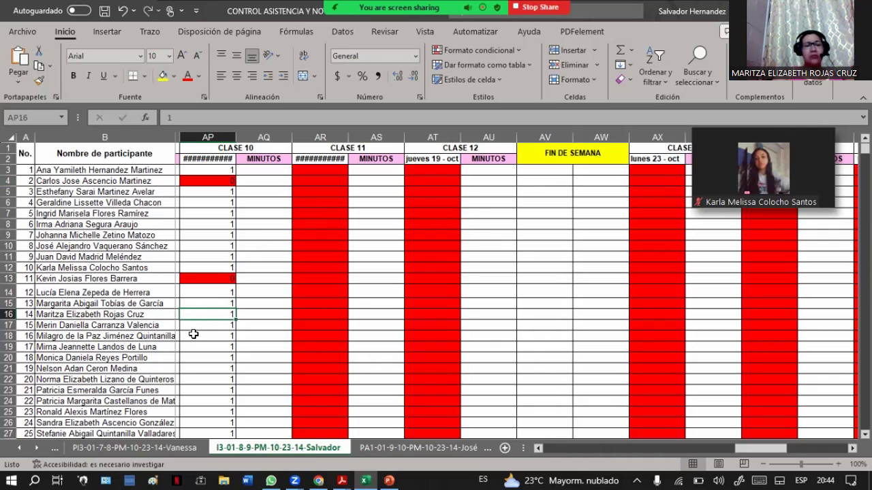
left_click(197, 324)
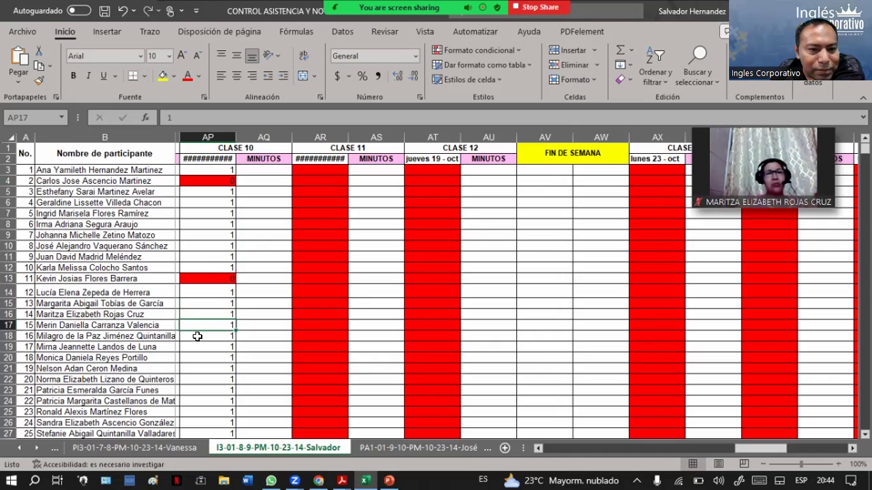
left_click(196, 336)
left_click(203, 345)
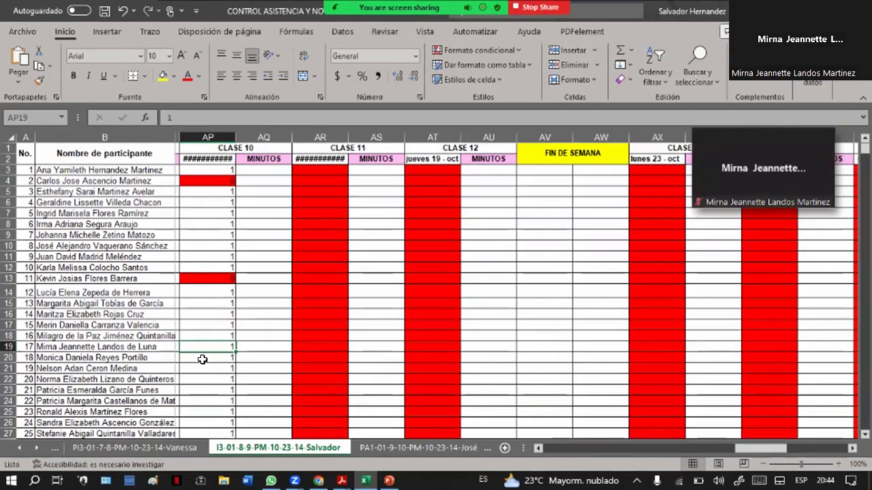
left_click(204, 359)
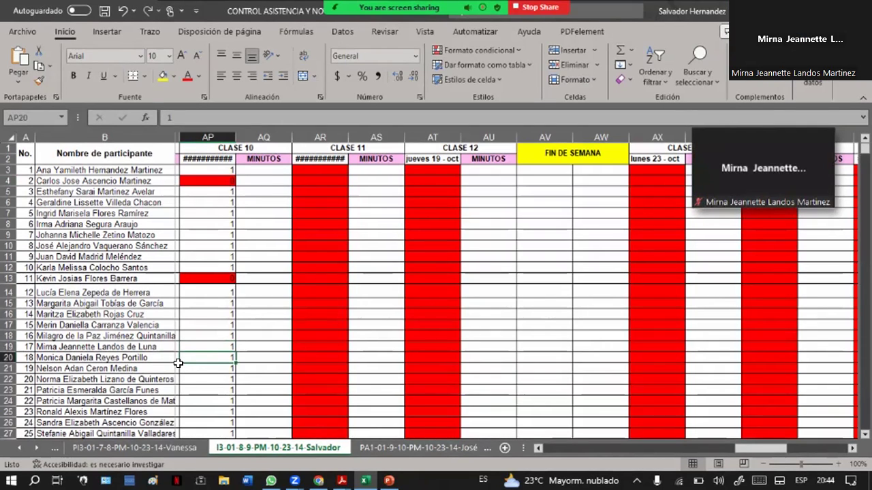
left_click(184, 370)
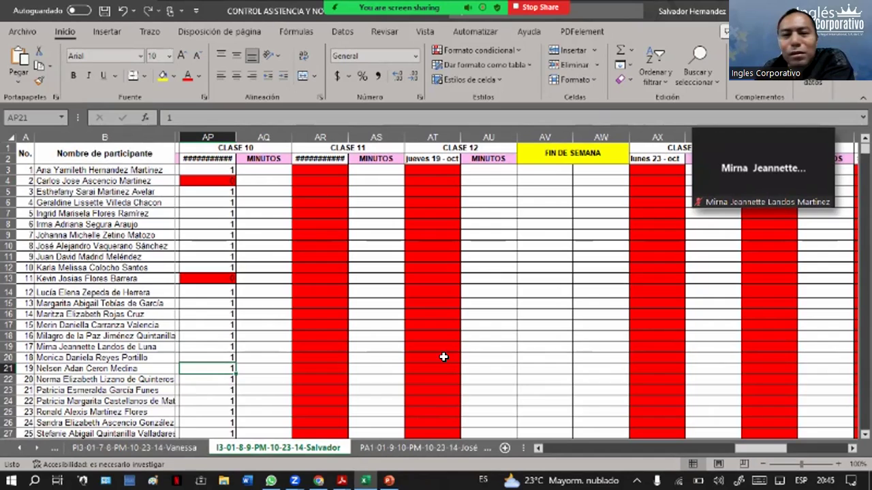
- Check the Zoom gallery and the meeting chat for the presence of participant No. 19
mouse_move(817, 194)
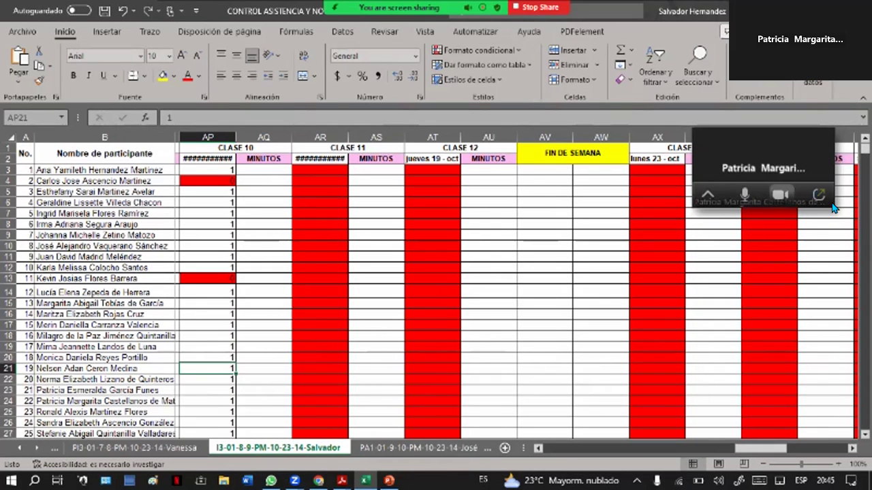
left_click(817, 195)
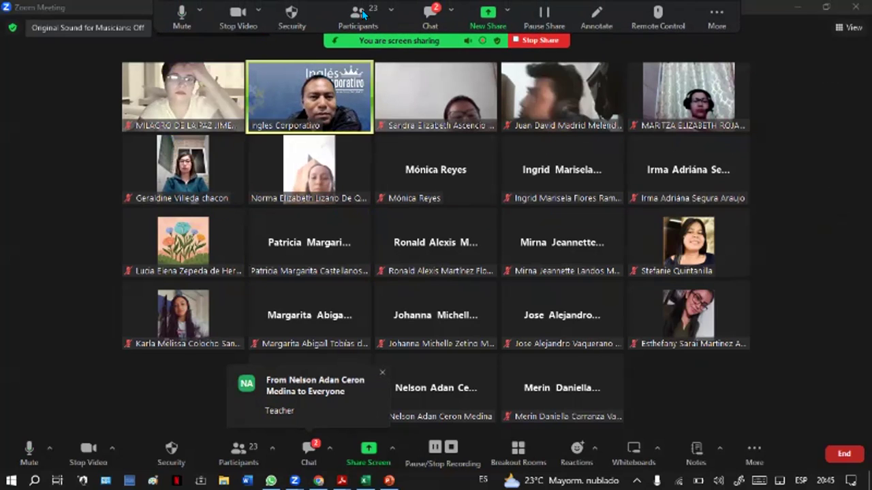
left_click(422, 13)
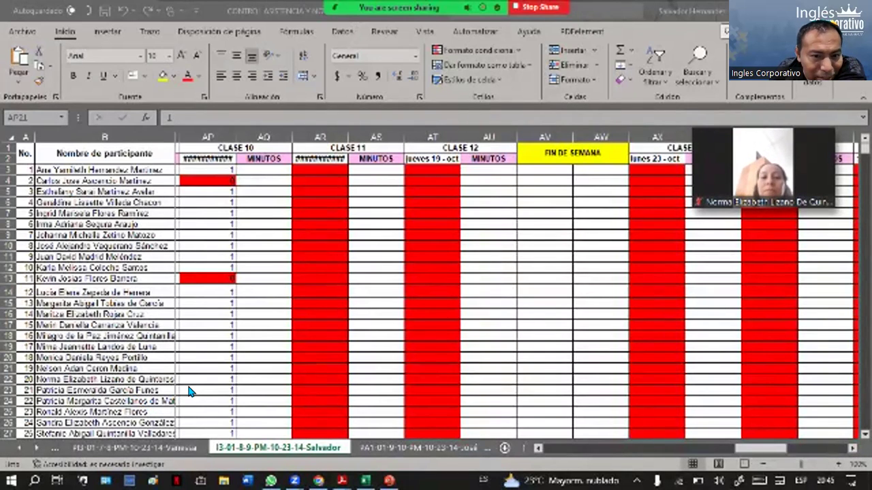
- Review the CLASE 10 attendance entries of participants No. 21 to 25 in cells AP23 to AP27
left_click(195, 390)
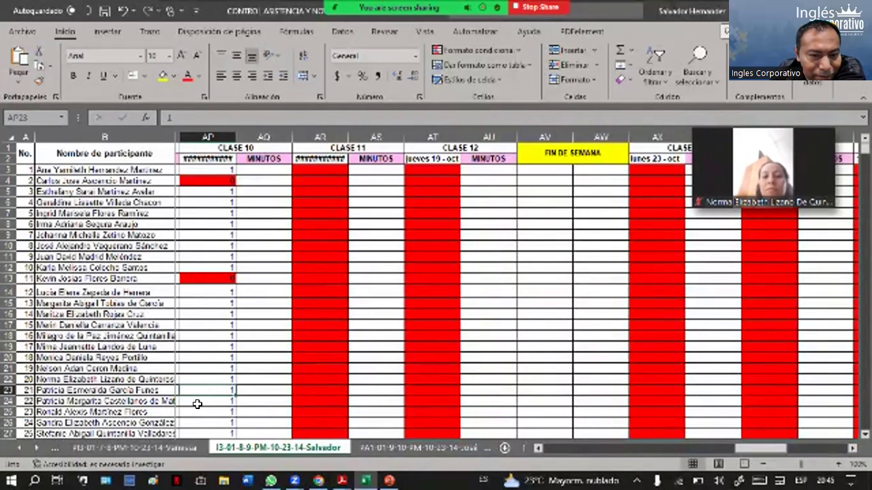
left_click(201, 402)
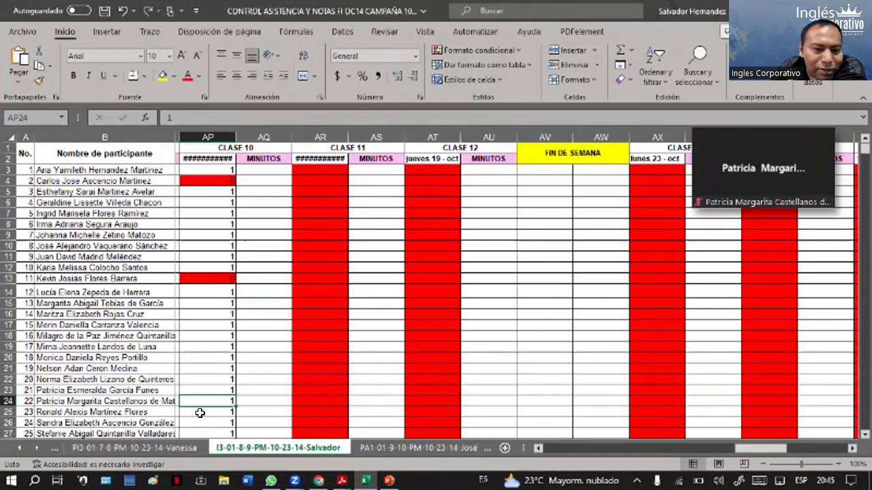
left_click(202, 411)
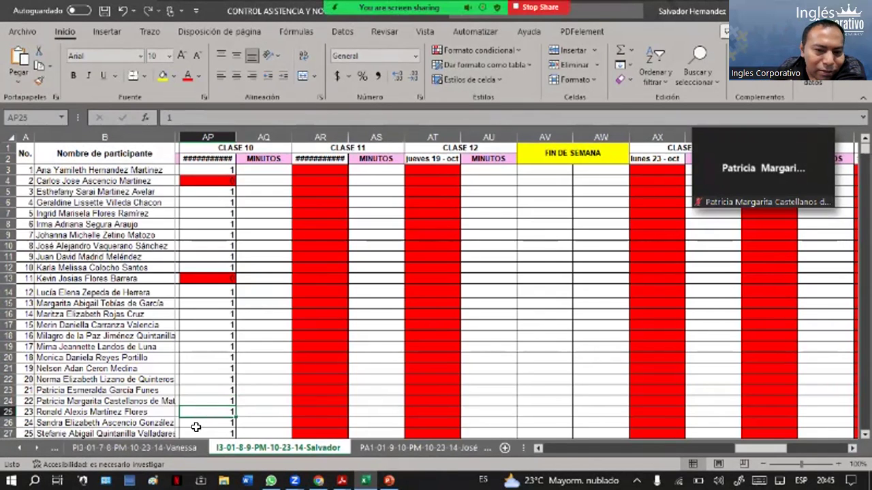
left_click(196, 422)
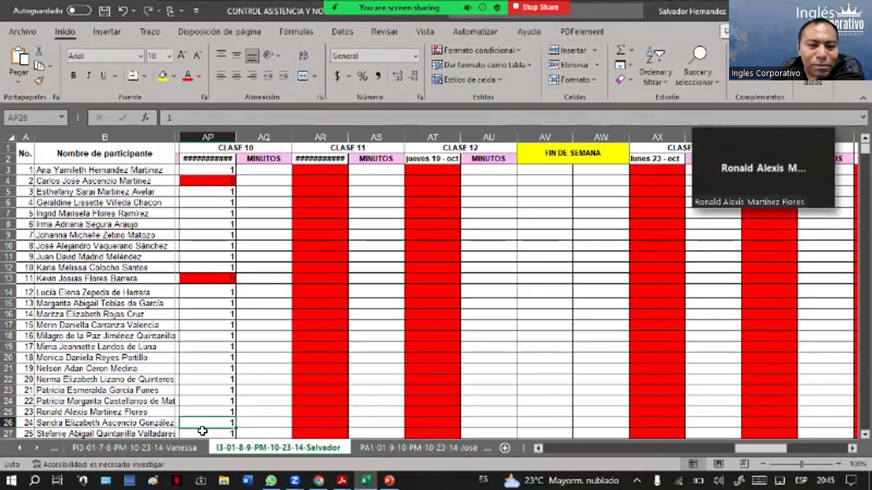
left_click(202, 432)
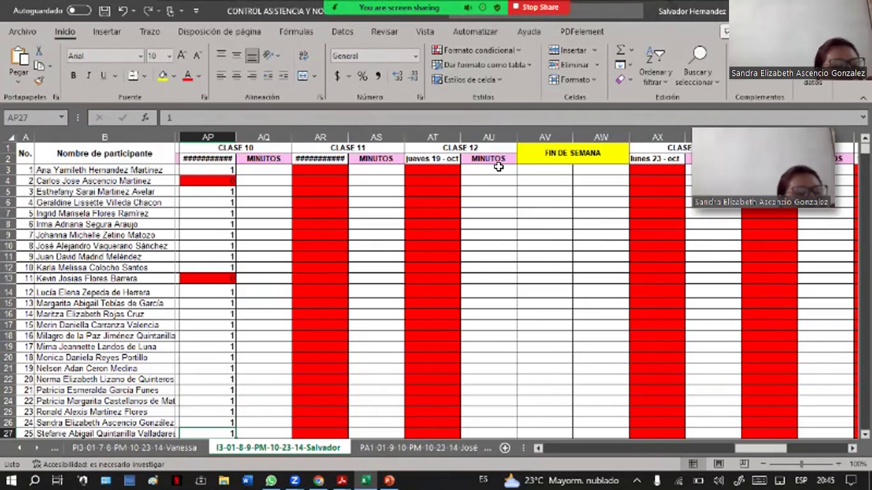
- Save the attendance workbook and switch to the modal verbs worksheet in Chrome
left_click(104, 10)
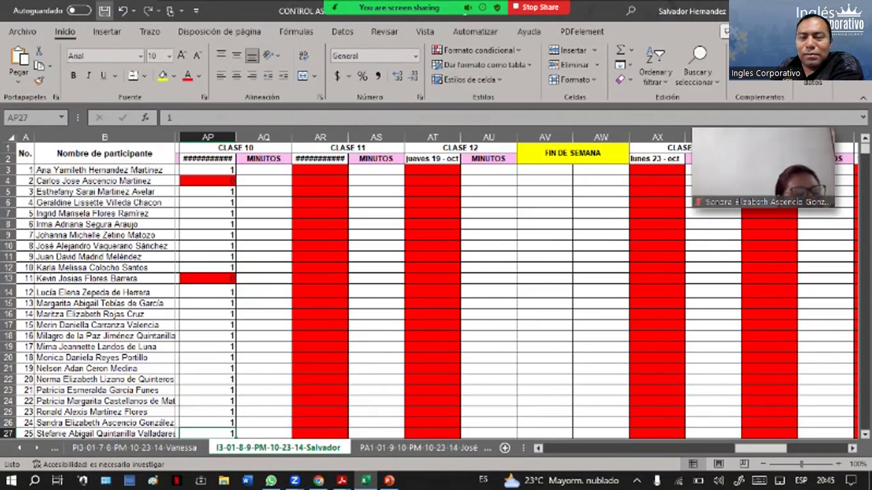
key("alt+Tab")
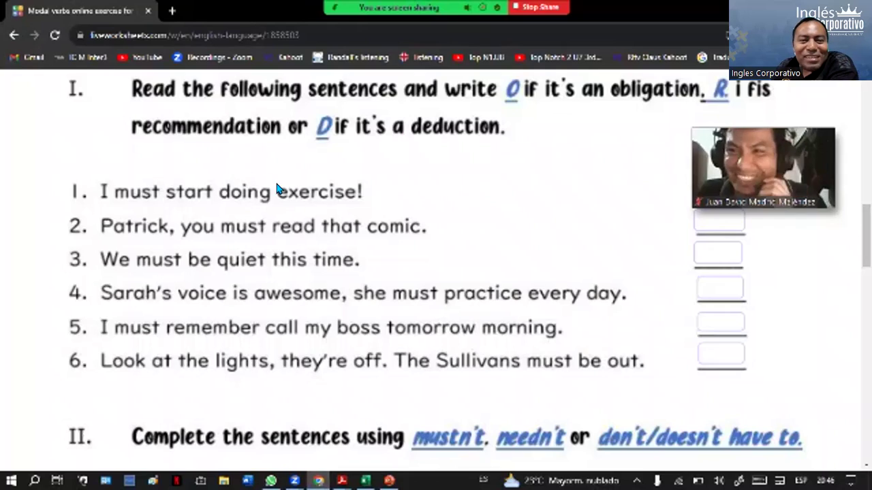
- Look through the modal verbs worksheet's exercises down to the end of the page and return to the HOMEWORK slide in PowerPoint
scroll(365, 218, "down", 7)
scroll(368, 222, "up", 3)
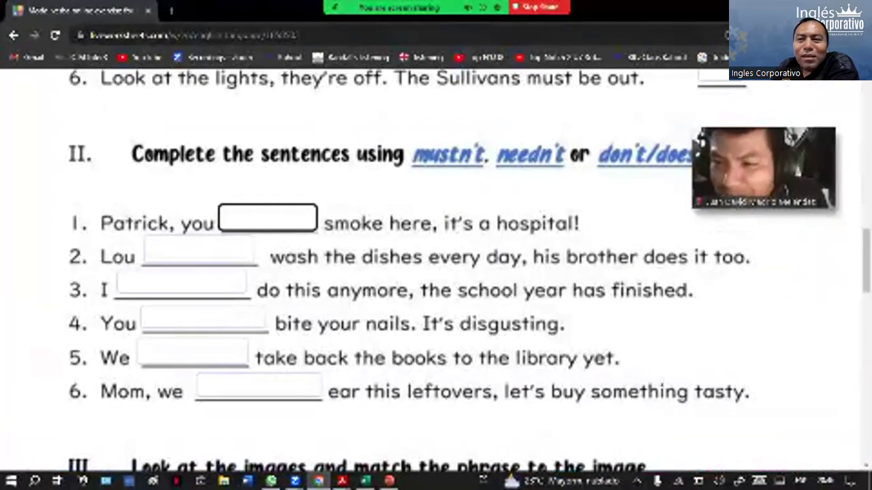
key("alt+Tab")
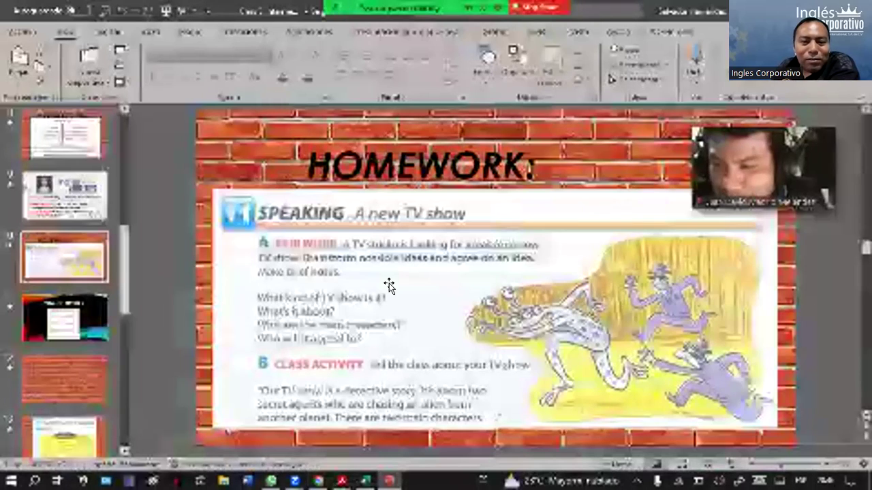
key("alt+Tab")
scroll(443, 293, "down", 3)
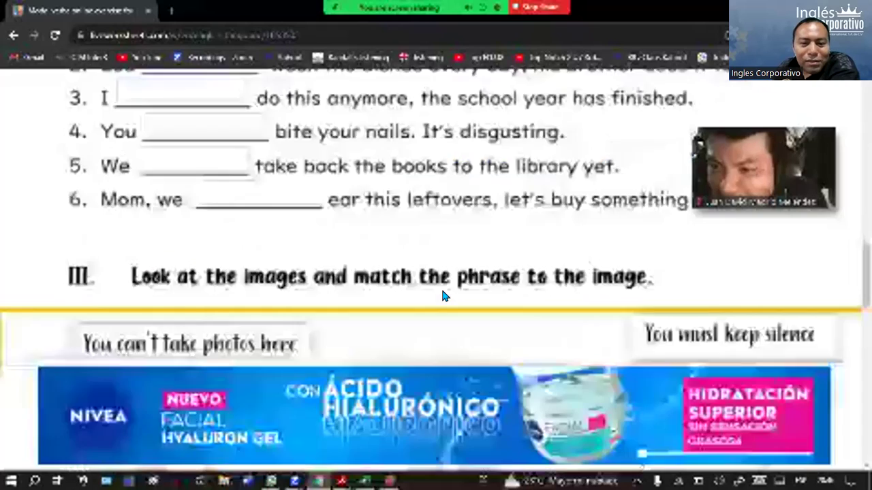
scroll(442, 296, "down", 12)
left_click(409, 176)
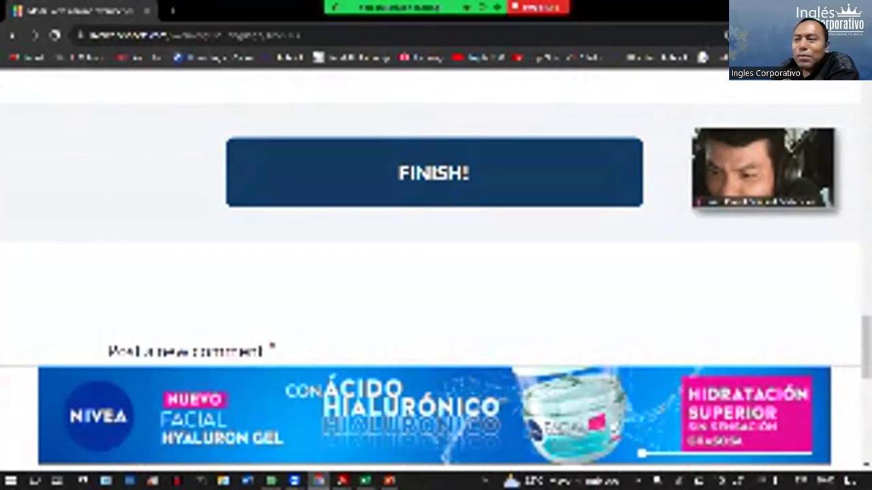
key("alt+Tab")
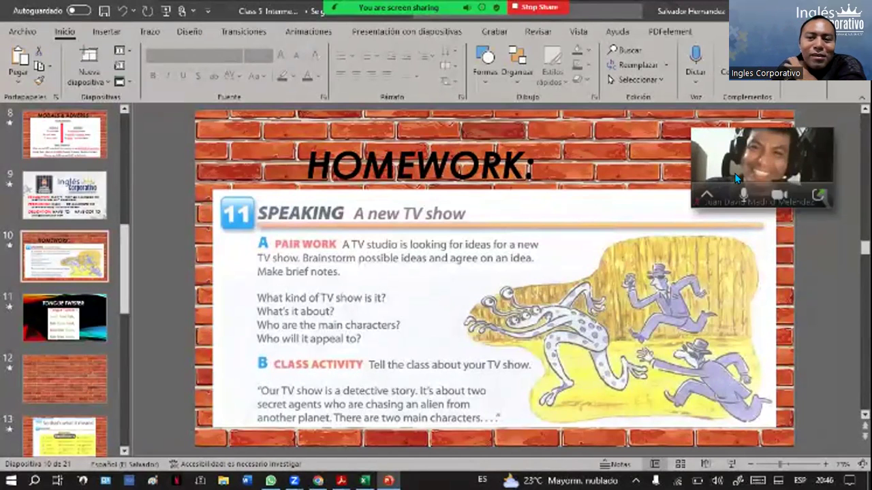
- Restore the full Zoom meeting window and send an "Ok" reply as a direct message to the participant already selected in the chat
mouse_move(824, 199)
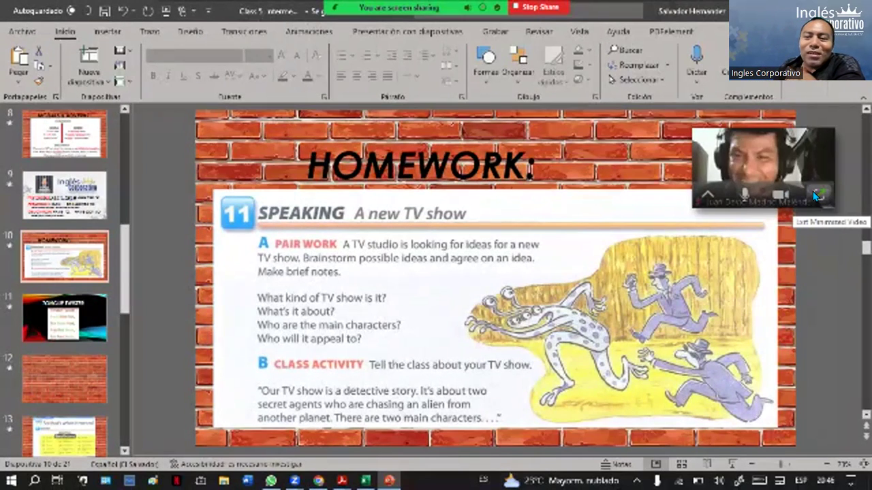
left_click(817, 195)
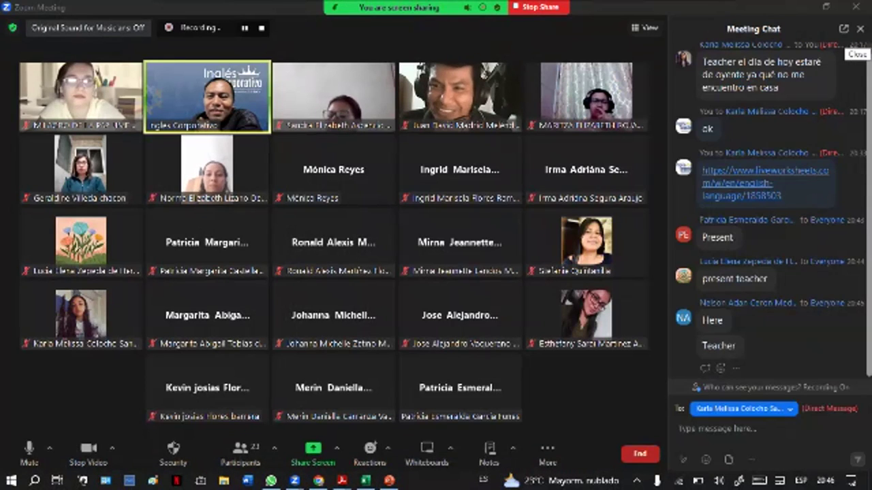
left_click(702, 439)
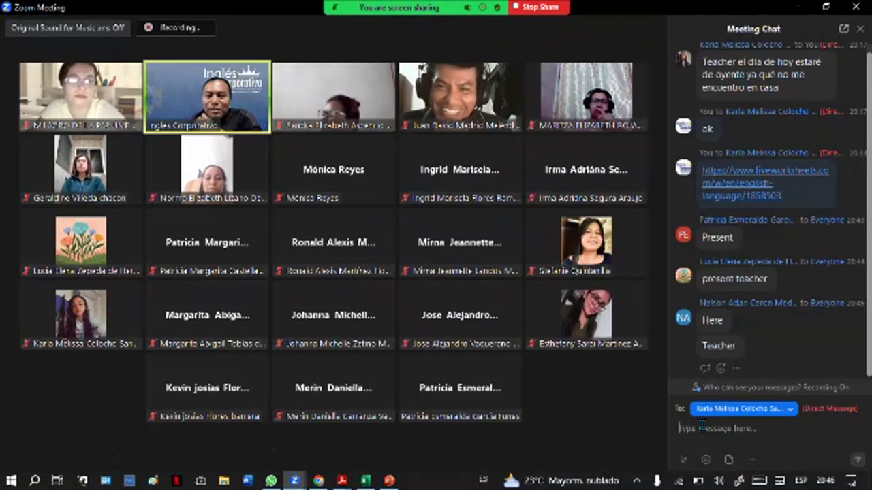
type("ck")
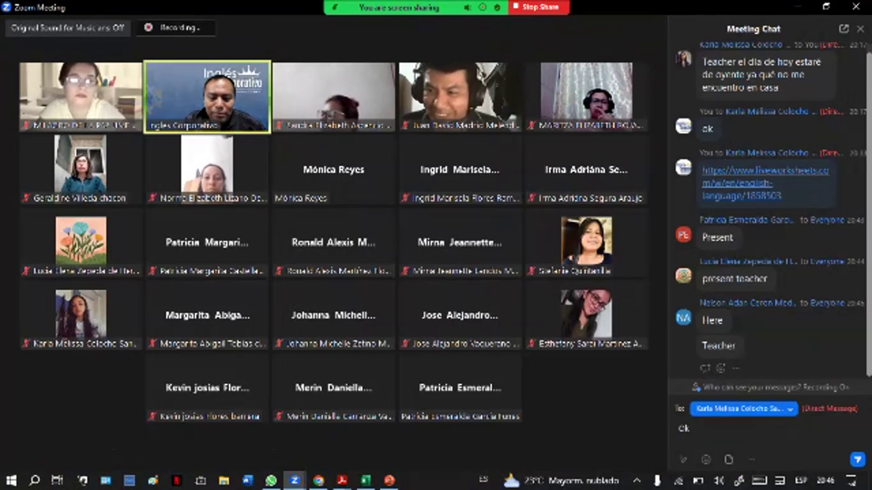
type(" bien")
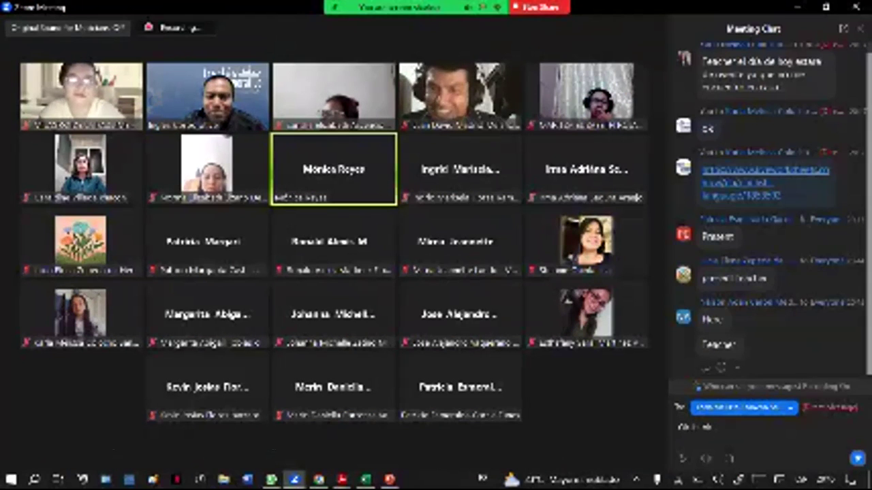
key("Return")
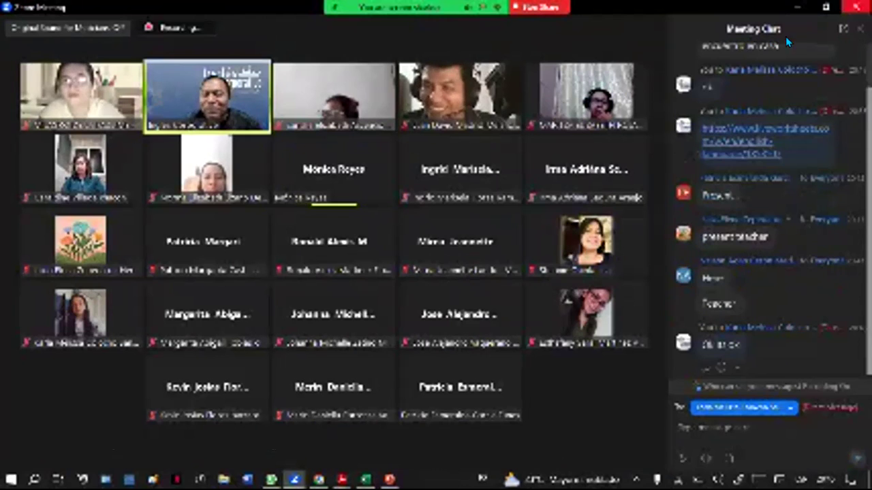
- Close the meeting chat and minimize the Zoom window to return to the HOMEWORK slide
key("alt+h")
mouse_move(664, 192)
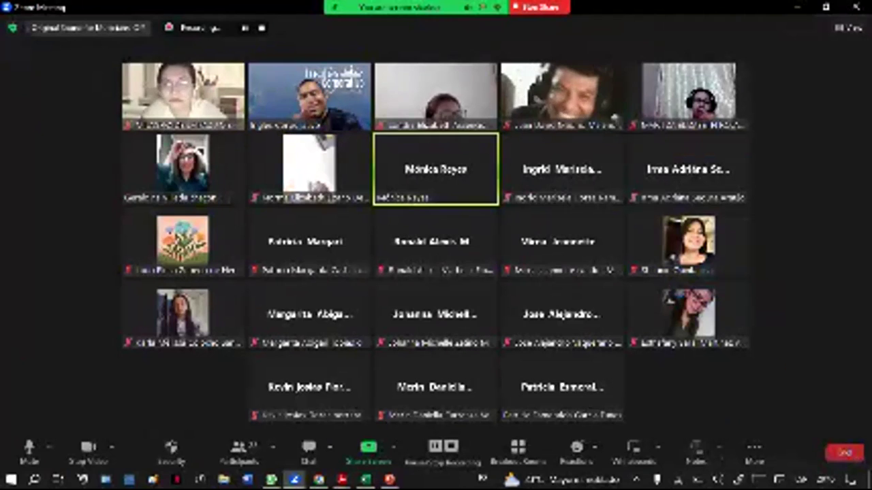
left_click(799, 6)
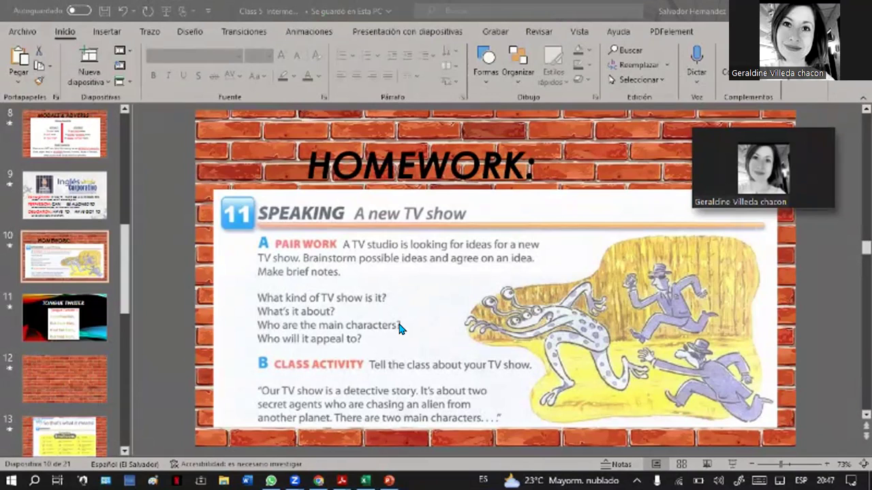
mouse_move(402, 8)
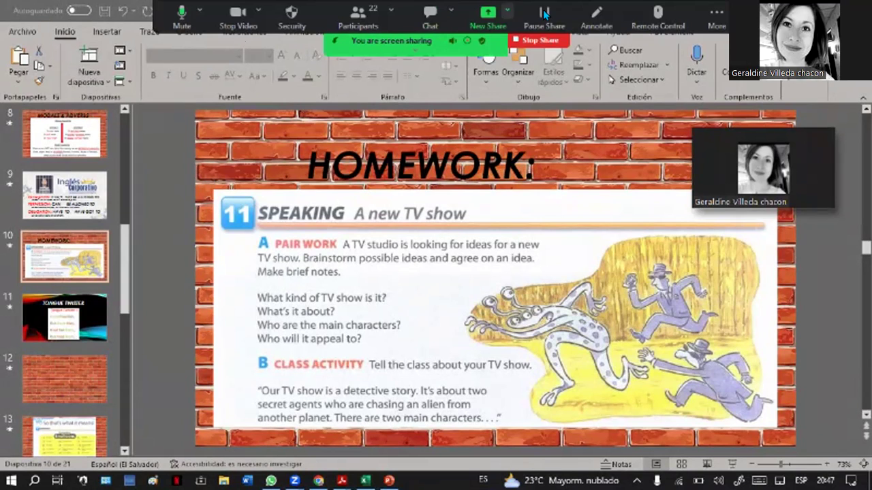